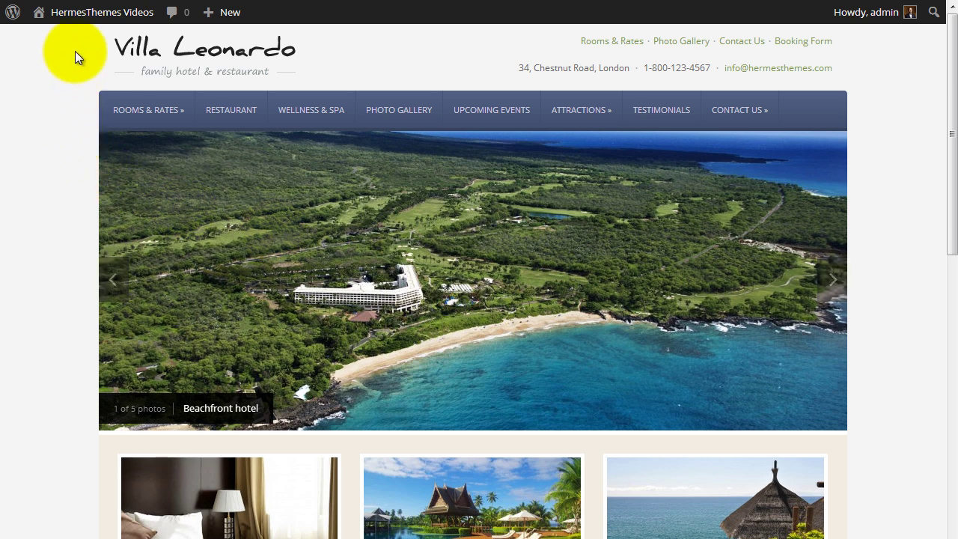
- From the dashboard, re-save Settings > Reading with the front page still showing latest posts
{"action": "mouse_move", "coordinate": [87, 22]}
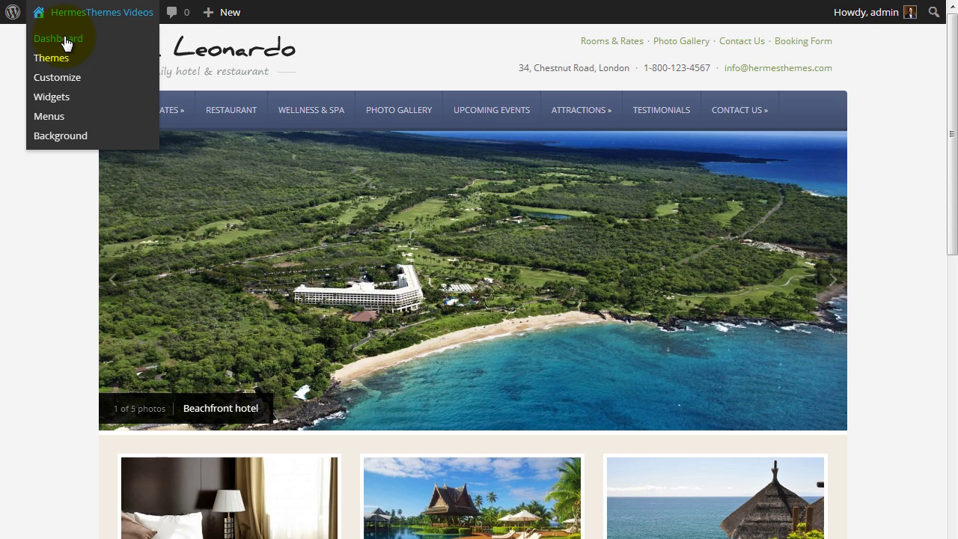
{"action": "left_click", "coordinate": [65, 38]}
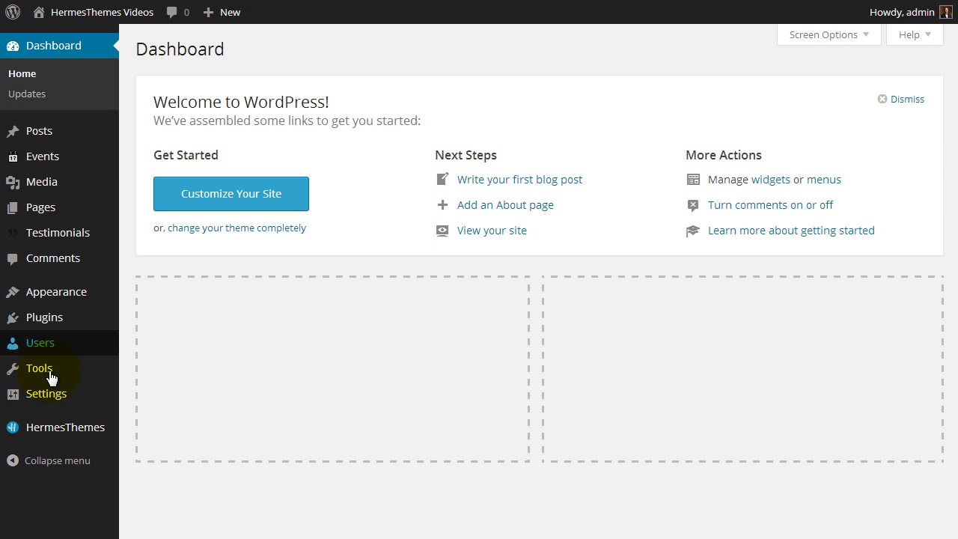
{"action": "mouse_move", "coordinate": [47, 392]}
{"action": "left_click", "coordinate": [152, 423]}
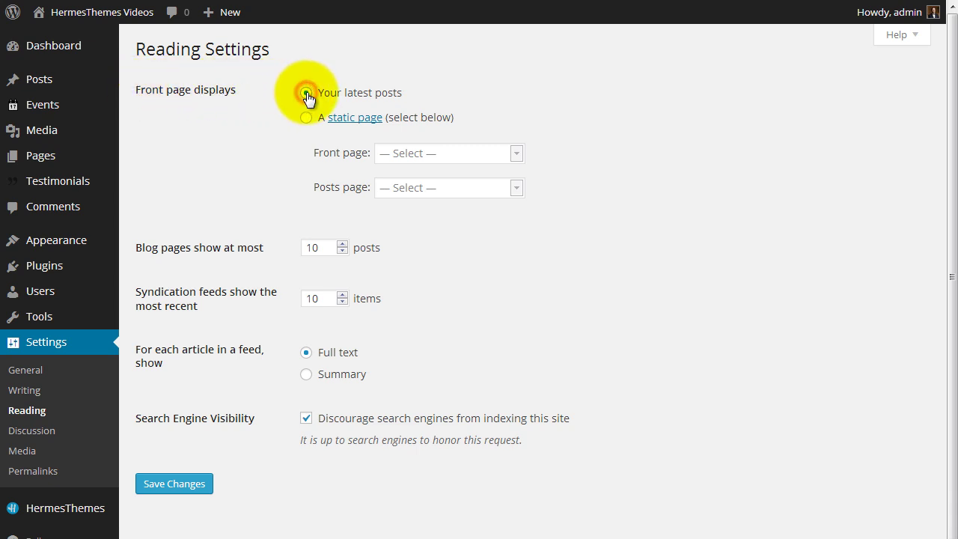
{"action": "left_click", "coordinate": [169, 485]}
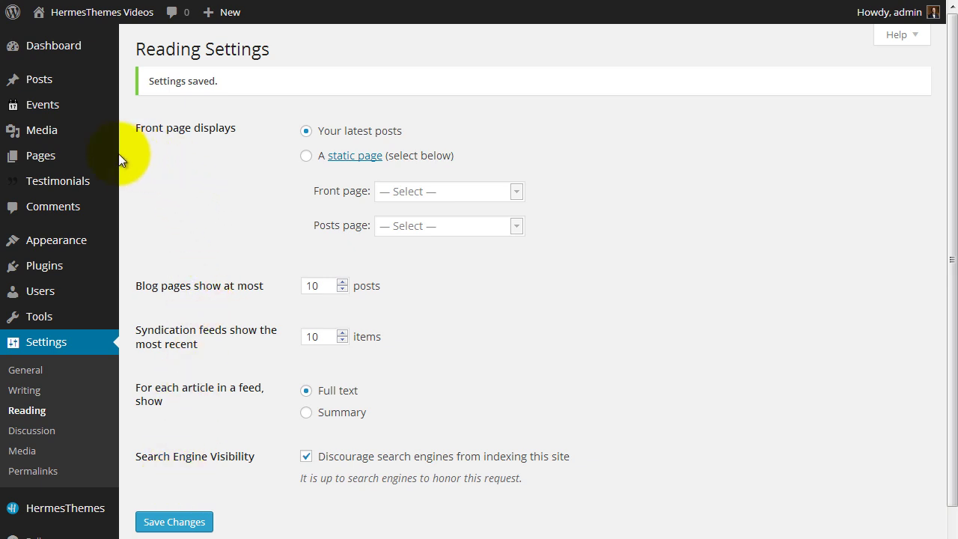
- Create a new page titled 'Homepage Photos' and let it autosave as a draft
{"action": "mouse_move", "coordinate": [78, 163]}
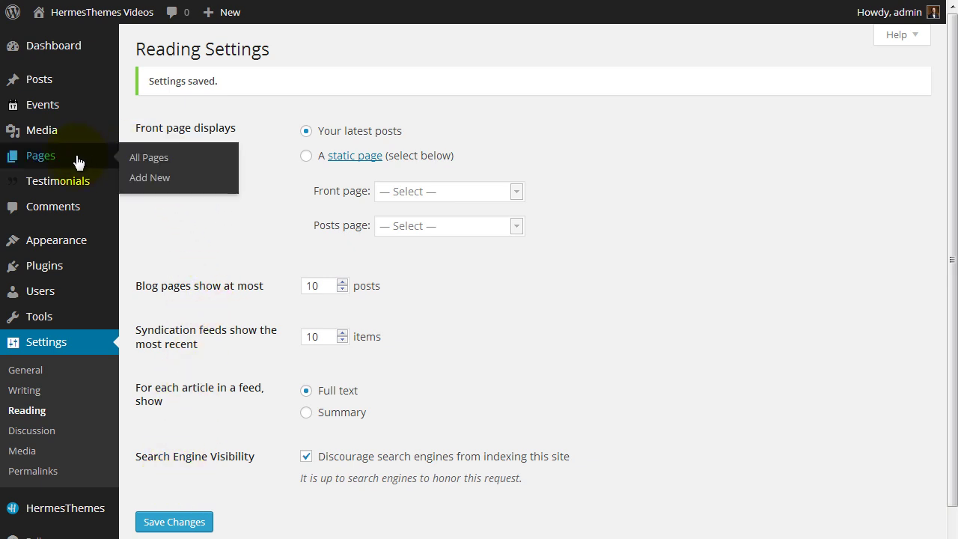
{"action": "left_click", "coordinate": [146, 178]}
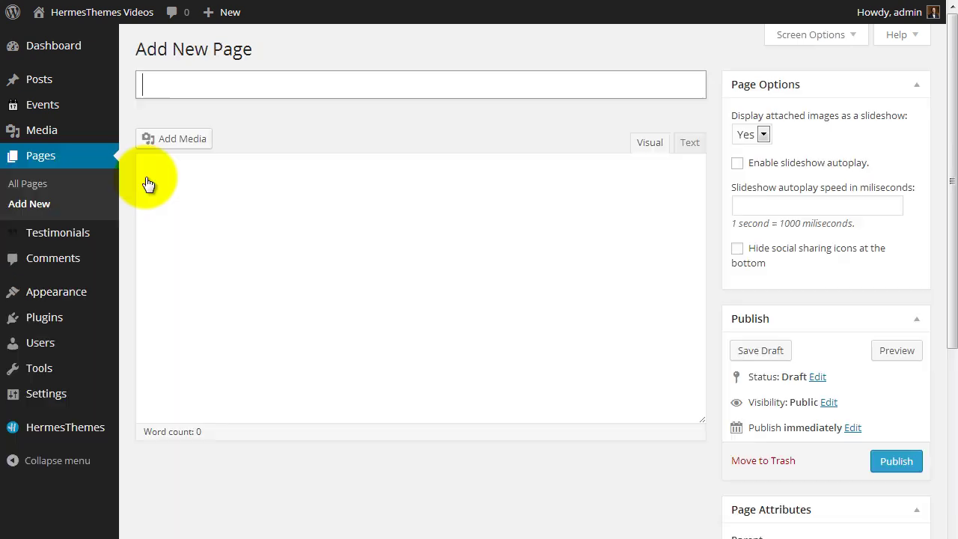
{"action": "left_click", "coordinate": [201, 87]}
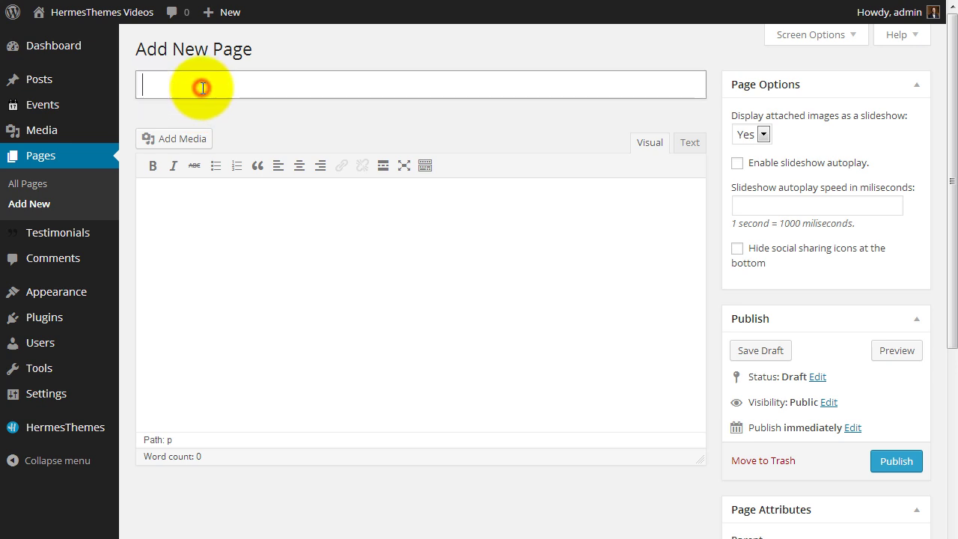
{"action": "type", "text": "Homepage Photos"}
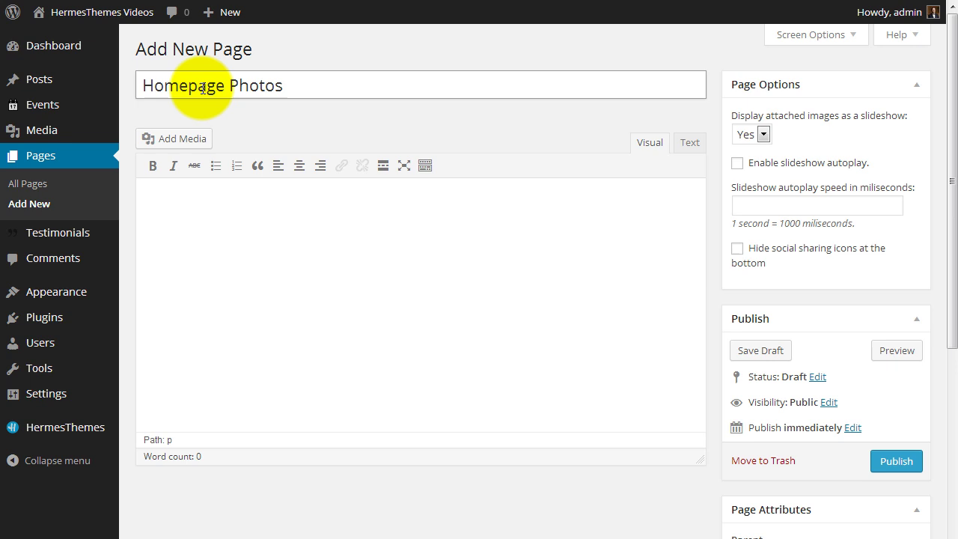
{"action": "left_click", "coordinate": [282, 204]}
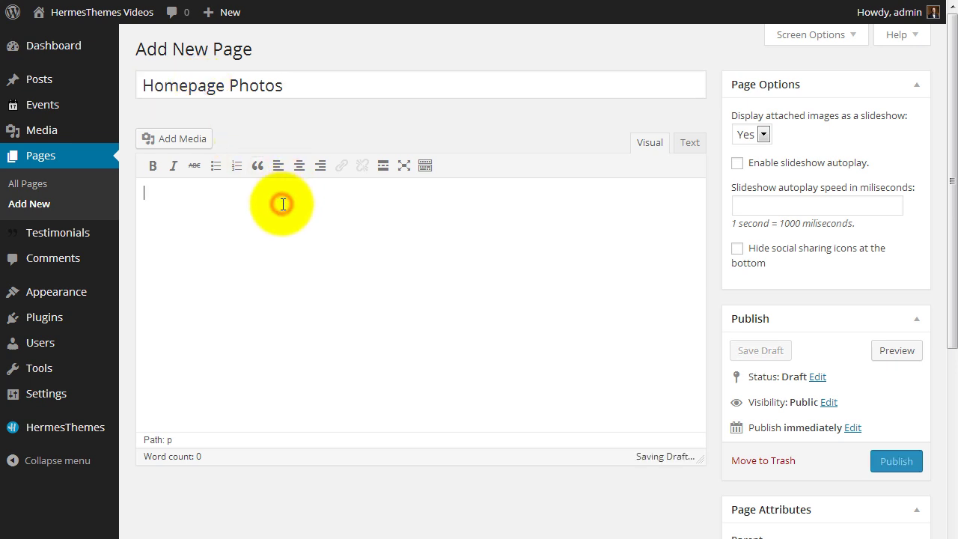
- Upload the glass-of-red-wine, hotel-room-6 and landscape photos through the page's Add Media dialog
{"action": "left_click", "coordinate": [176, 144]}
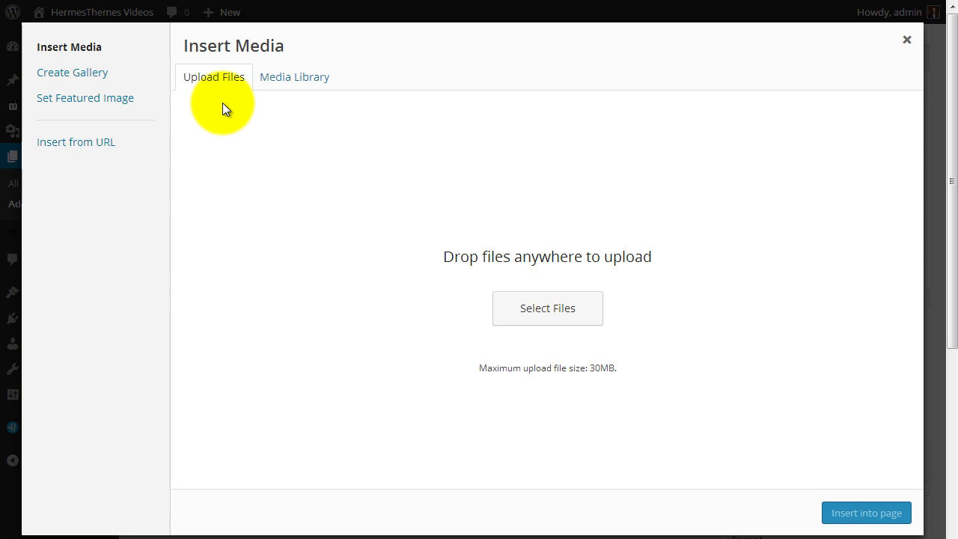
{"action": "left_click", "coordinate": [209, 77]}
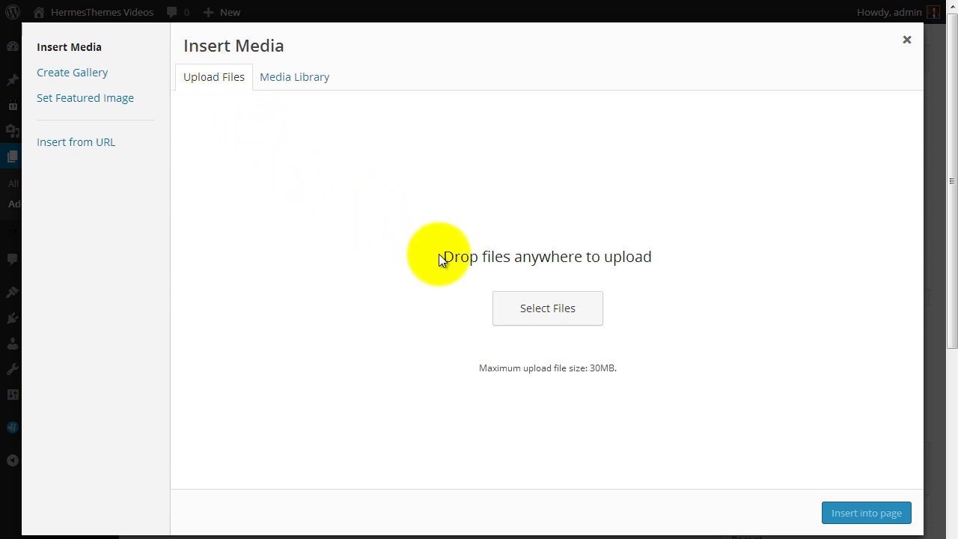
{"action": "left_click", "coordinate": [552, 311]}
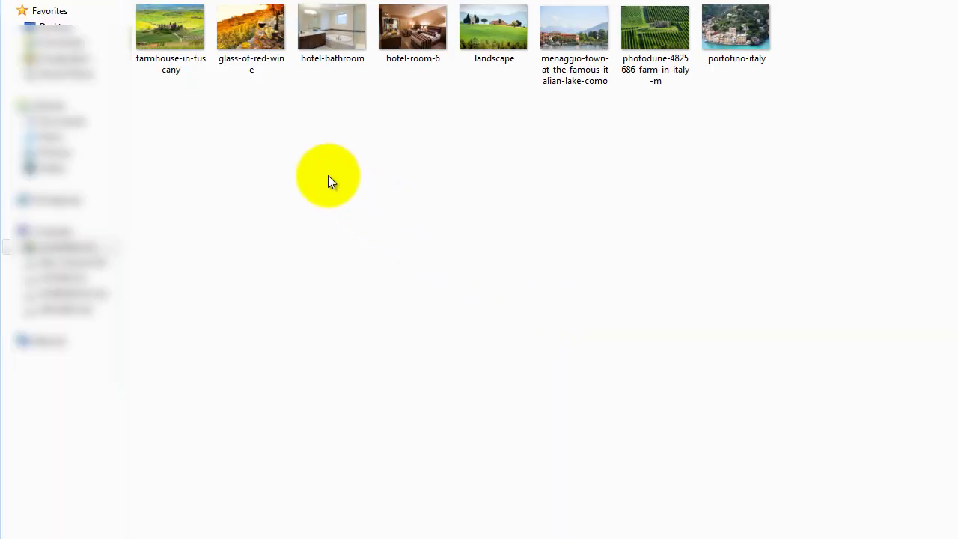
{"action": "left_click", "coordinate": [247, 26]}
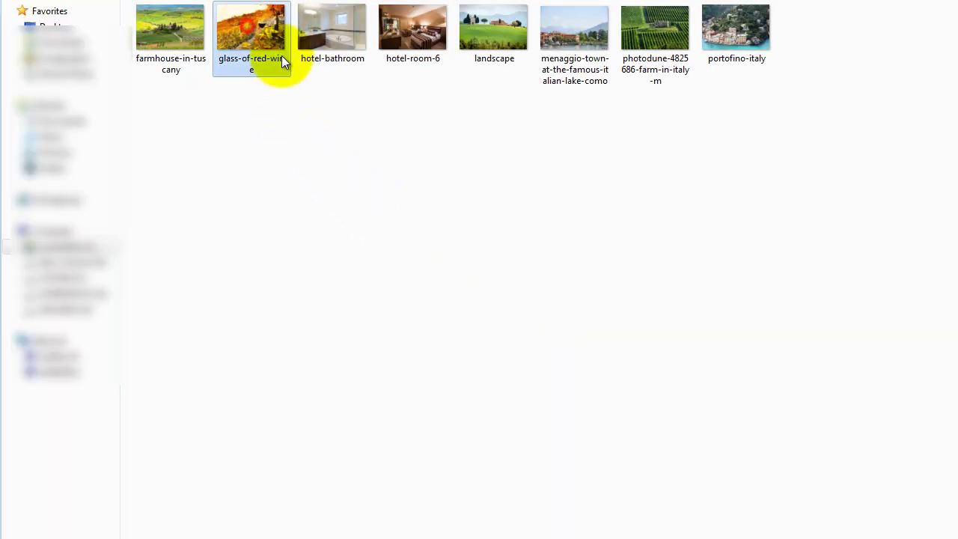
{"action": "left_click", "coordinate": [424, 34], "text": "ctrl"}
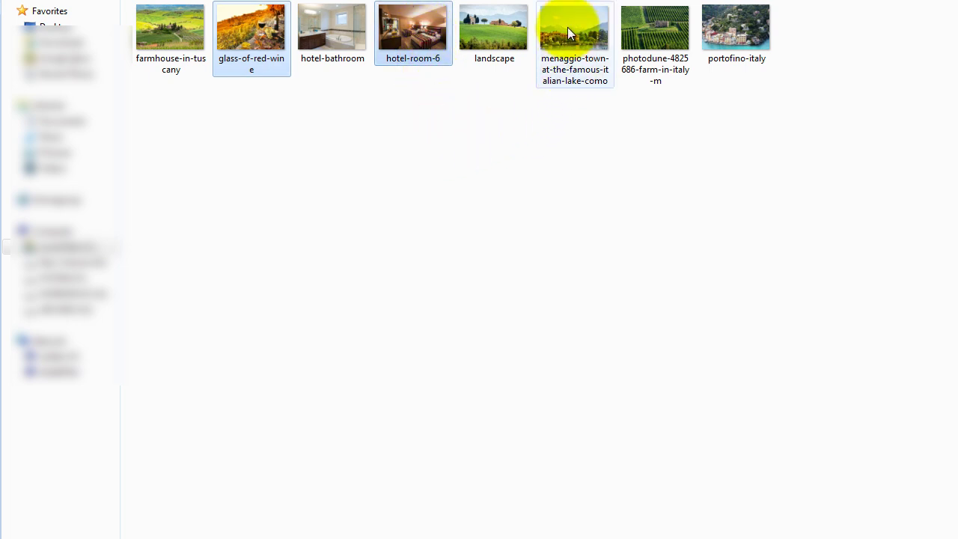
{"action": "left_click", "coordinate": [502, 30], "text": "ctrl"}
{"action": "key", "text": "Return"}
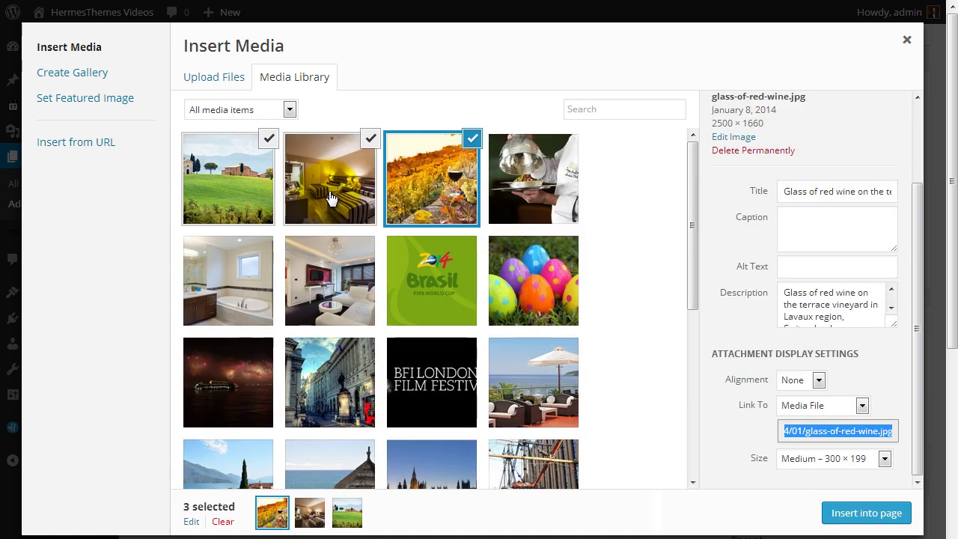
- Close the media dialog without inserting images and publish the empty Homepage Photos page
{"action": "left_click", "coordinate": [906, 45]}
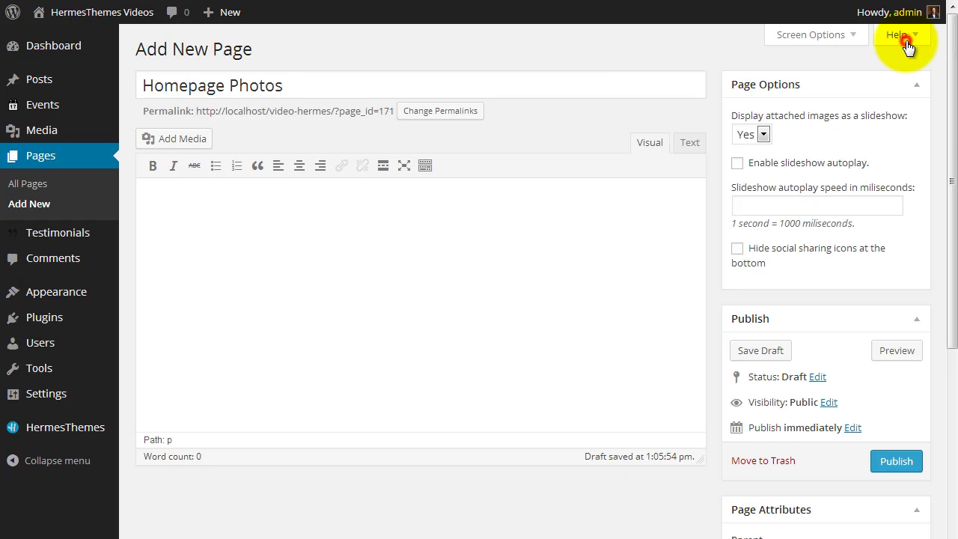
{"action": "left_click", "coordinate": [356, 261]}
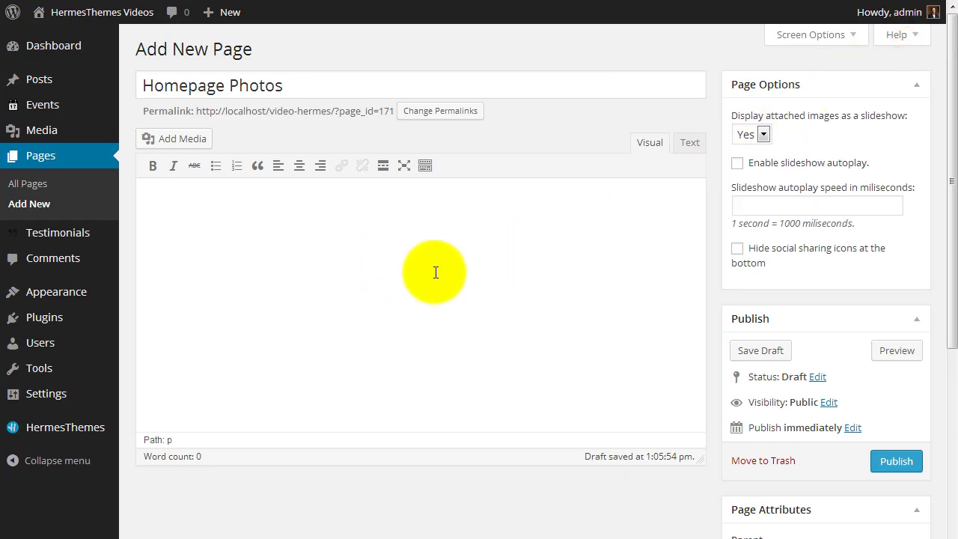
{"action": "scroll", "coordinate": [873, 422], "scroll_direction": "down", "scroll_amount": 1}
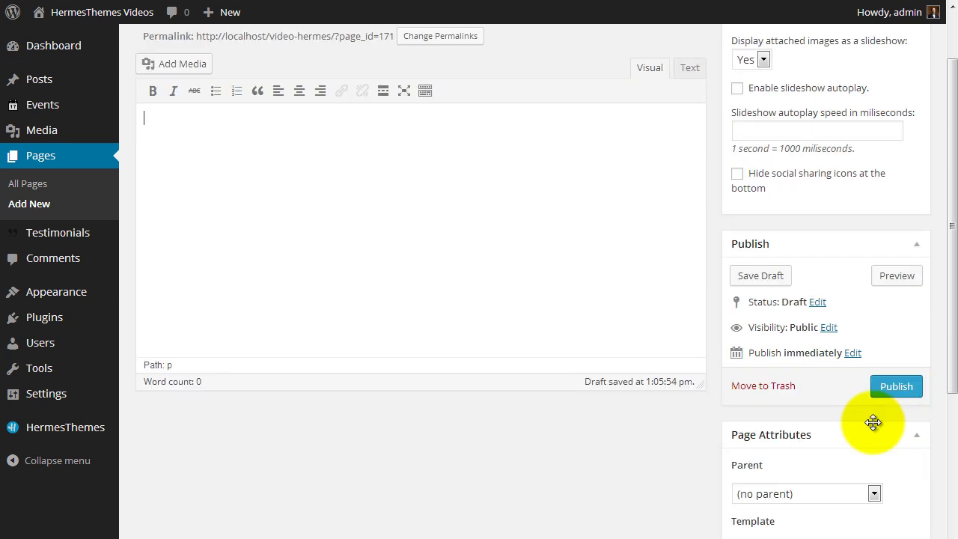
{"action": "left_click", "coordinate": [901, 387]}
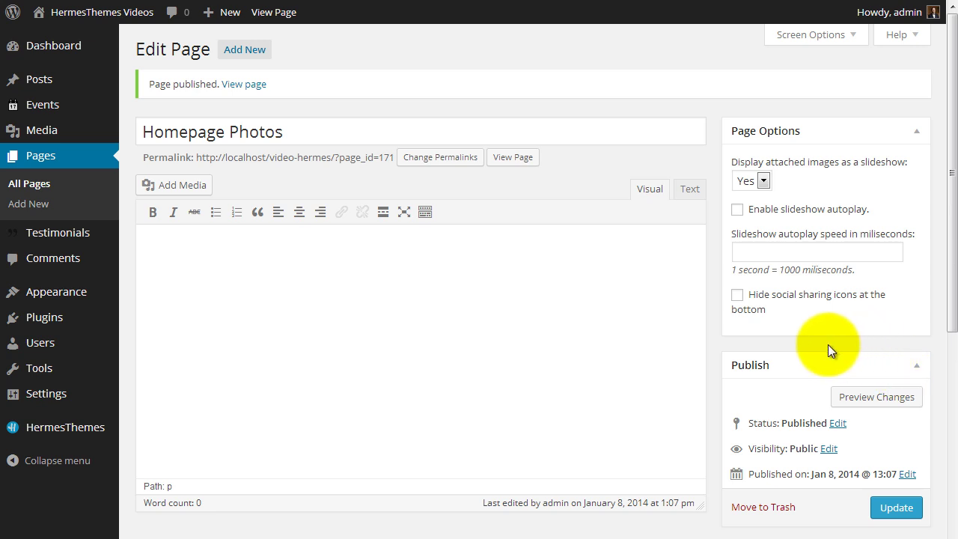
- In the Hermes theme's Homepage Settings, choose Homepage Photos as the Slideshow Page and save
{"action": "mouse_move", "coordinate": [58, 438]}
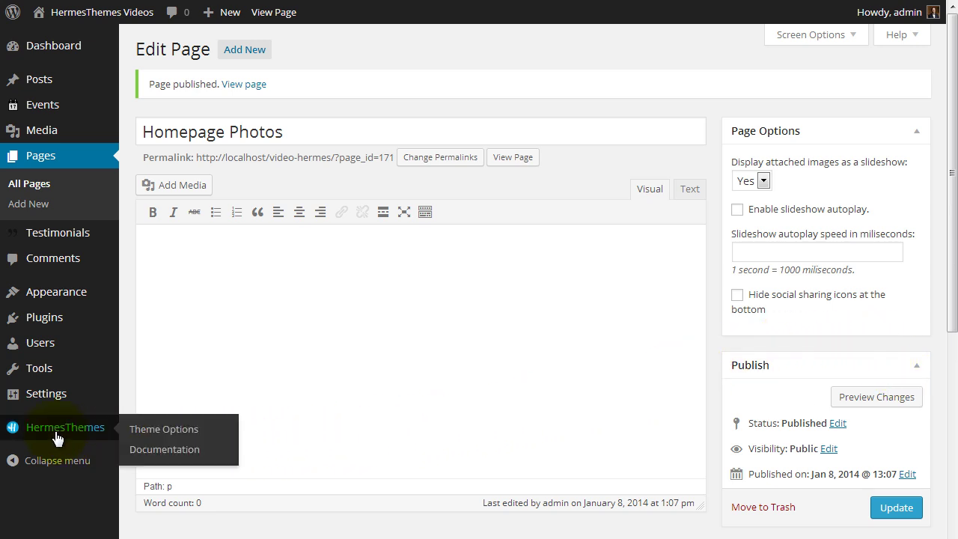
{"action": "left_click", "coordinate": [156, 432]}
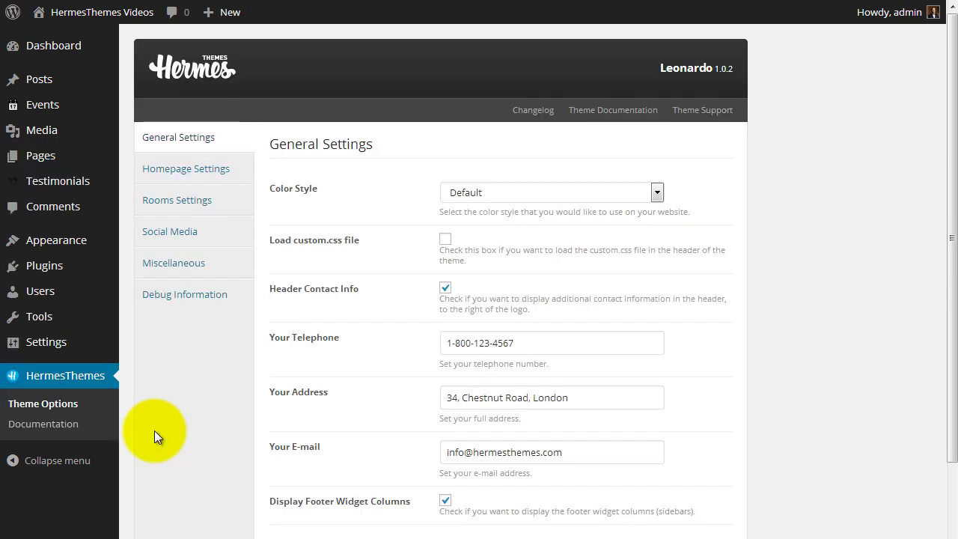
{"action": "left_click", "coordinate": [210, 171]}
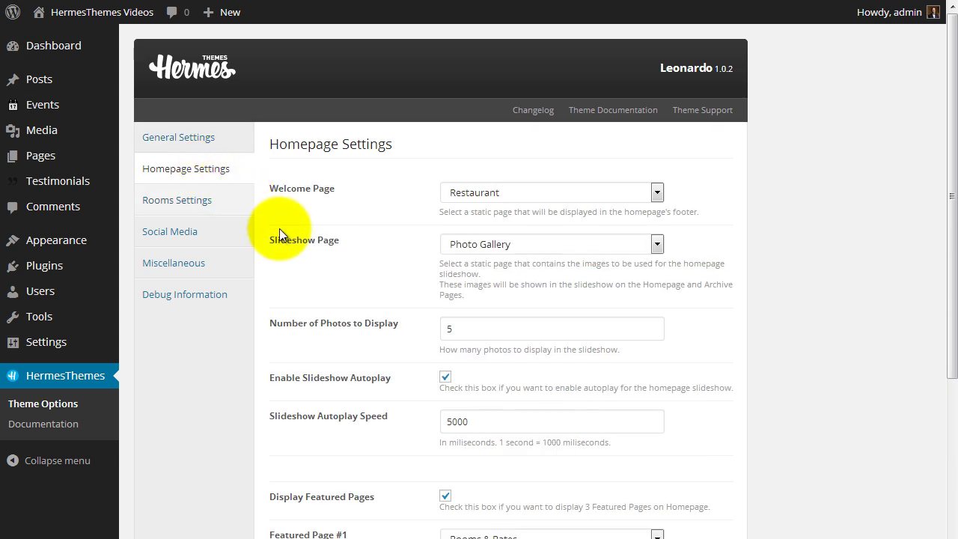
{"action": "left_click", "coordinate": [487, 243]}
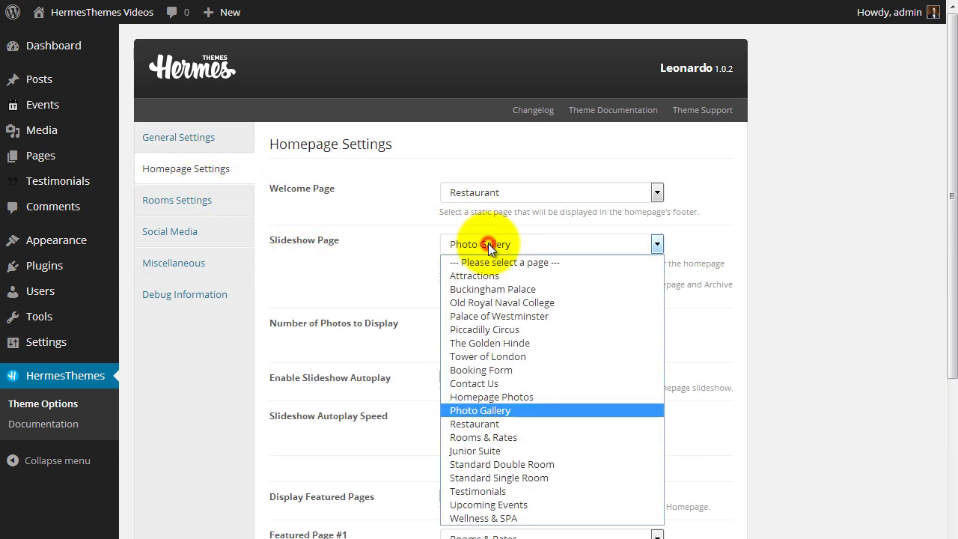
{"action": "left_click", "coordinate": [498, 396]}
{"action": "scroll", "coordinate": [612, 370], "scroll_direction": "down", "scroll_amount": 4}
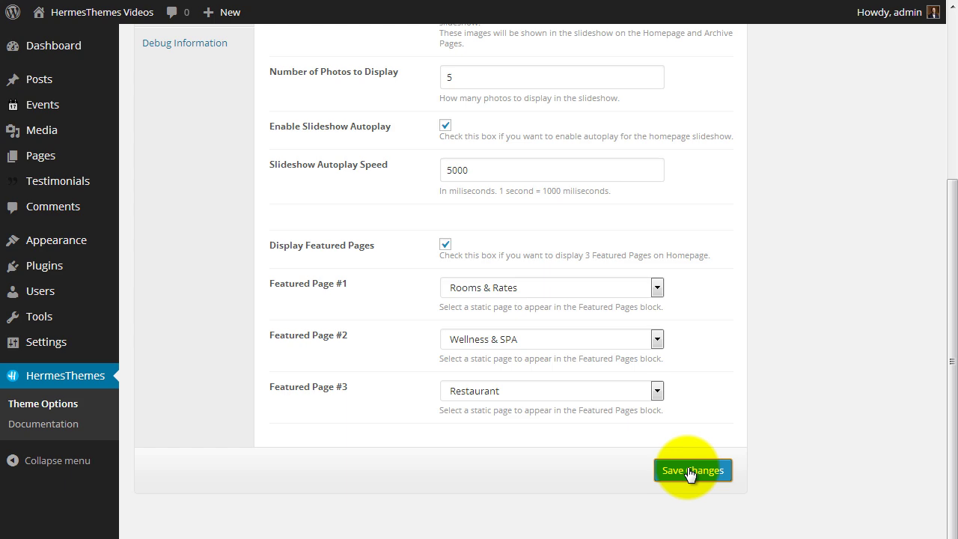
{"action": "left_click", "coordinate": [689, 470]}
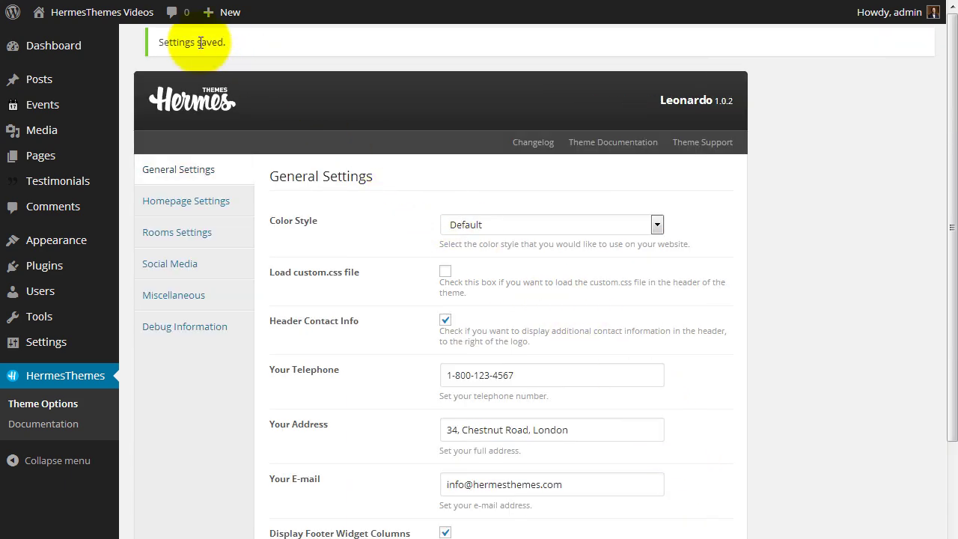
- Visit the live Villa Leonardo site and step through the wine, hotel room and landscape slides
{"action": "left_click", "coordinate": [105, 13]}
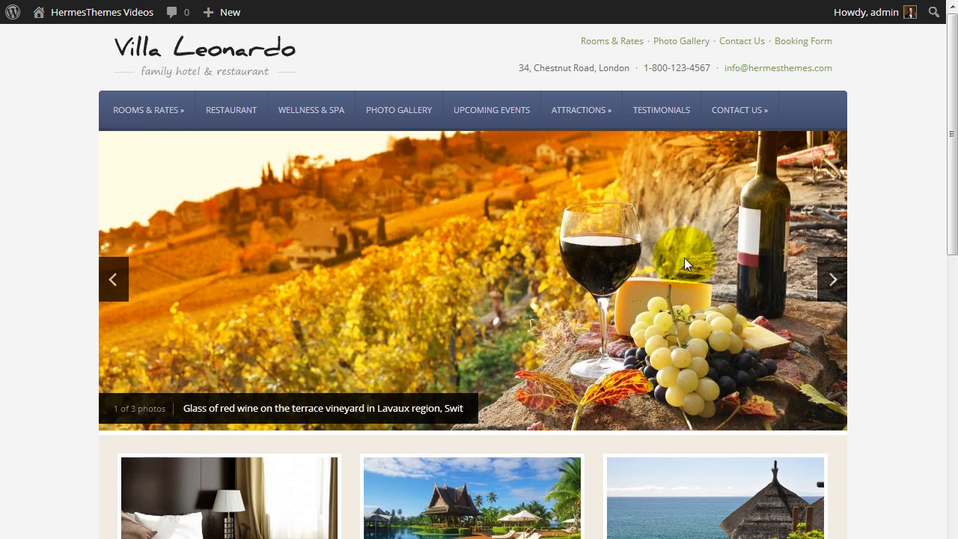
{"action": "left_click", "coordinate": [829, 281]}
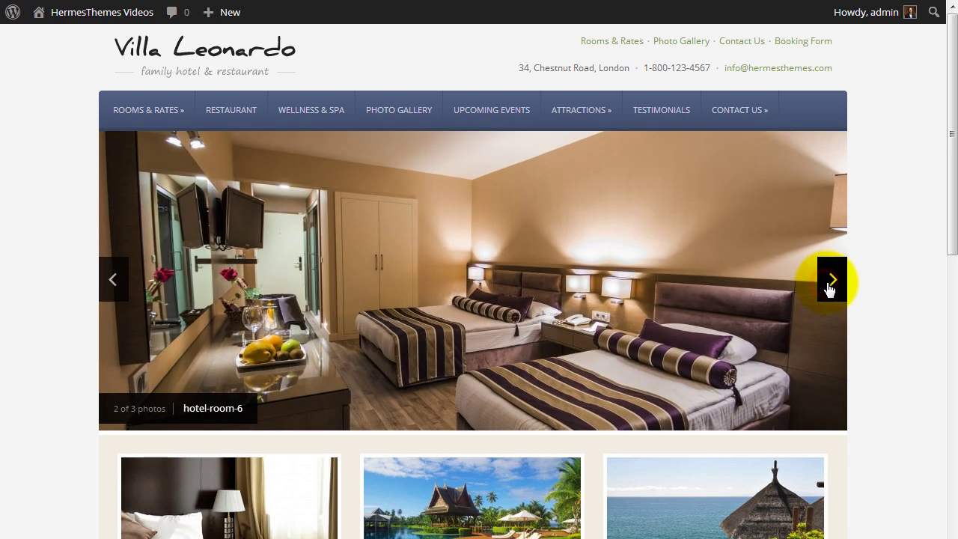
{"action": "left_click", "coordinate": [829, 284]}
{"action": "left_click", "coordinate": [829, 284]}
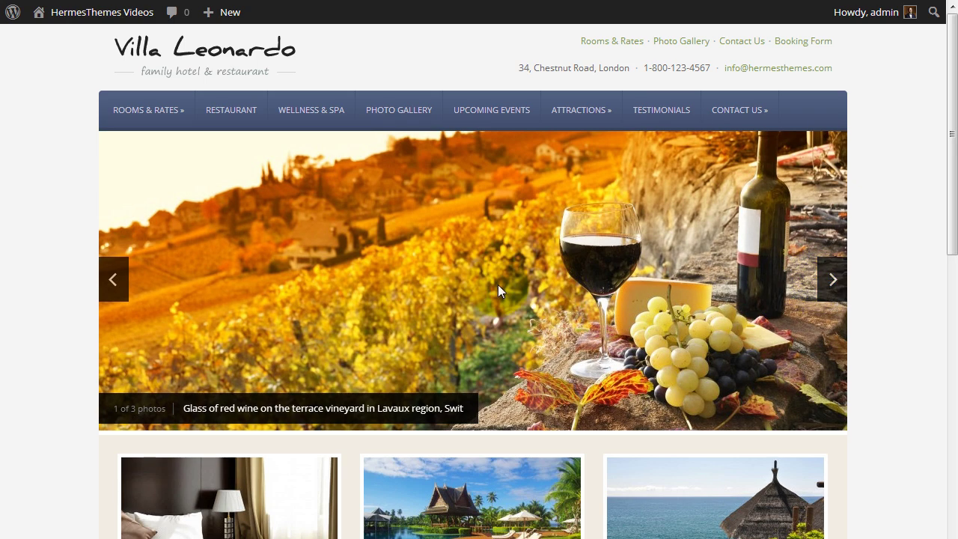
{"action": "left_click", "coordinate": [73, 193]}
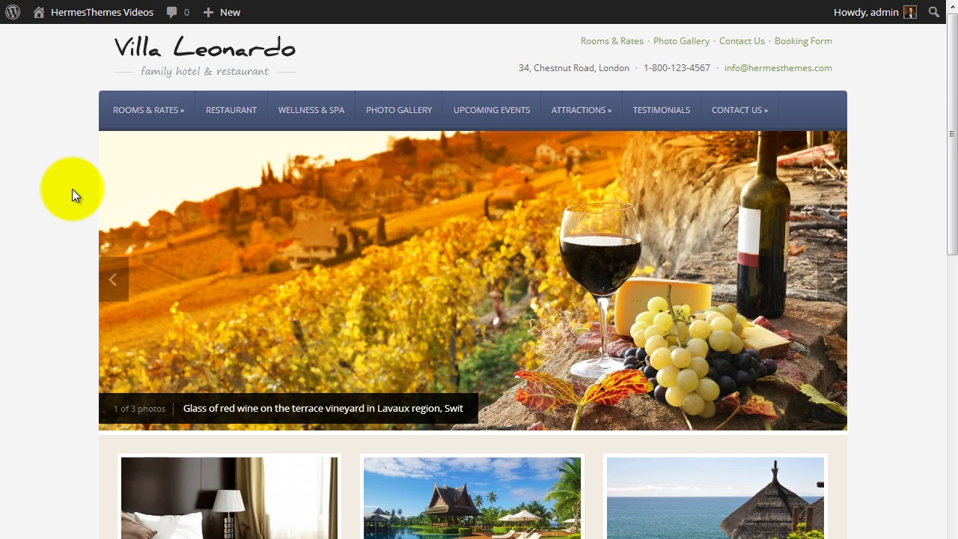
- Open the Homepage Photos page for editing from the All Pages list
{"action": "mouse_move", "coordinate": [82, 21]}
{"action": "left_click", "coordinate": [70, 40]}
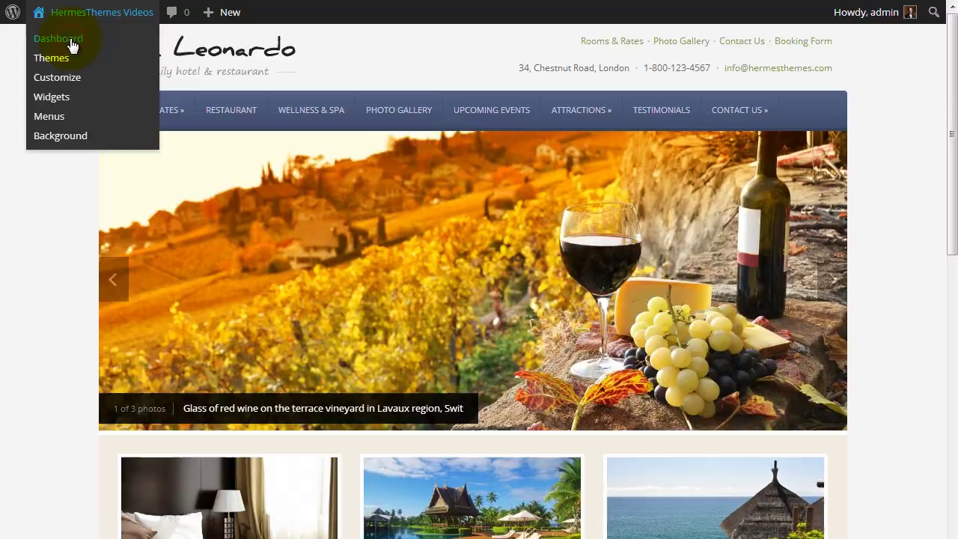
{"action": "mouse_move", "coordinate": [44, 207]}
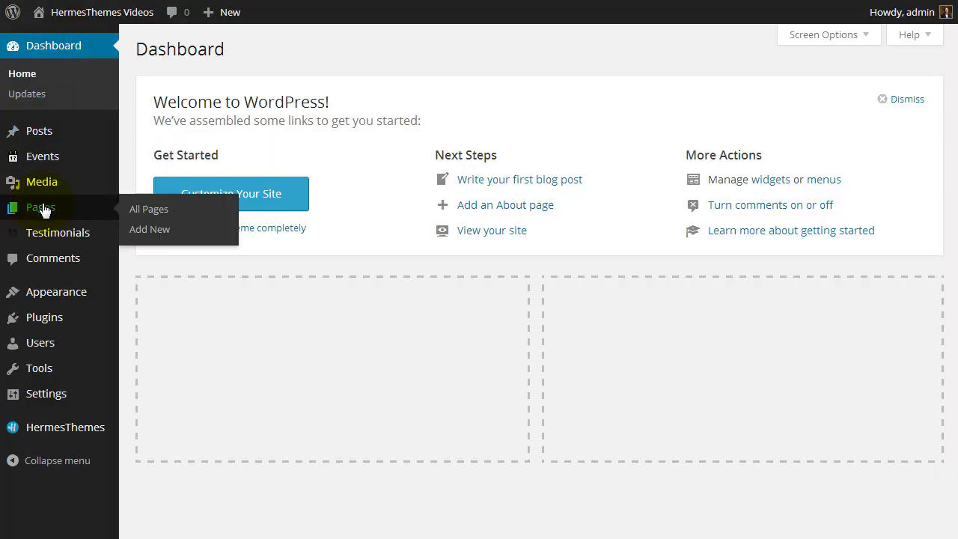
{"action": "left_click", "coordinate": [145, 213]}
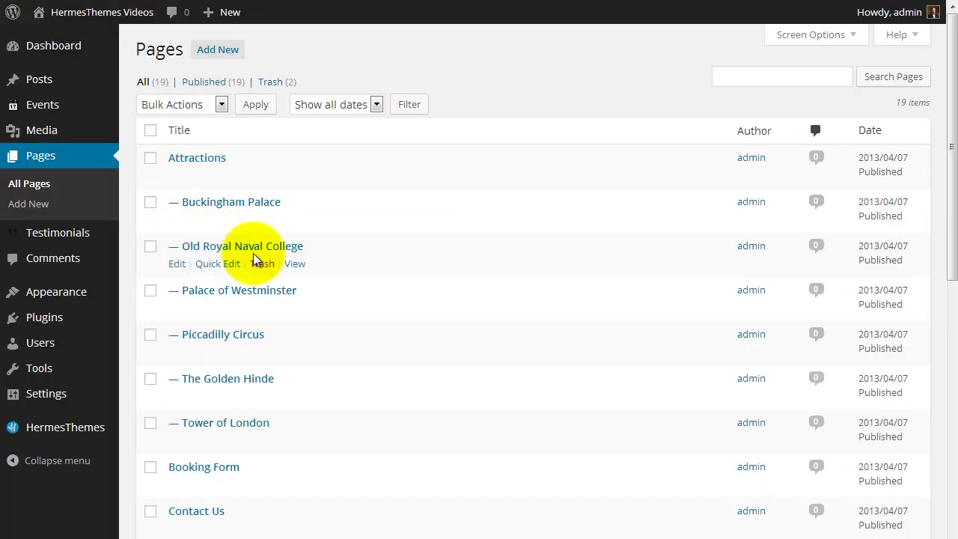
{"action": "scroll", "coordinate": [250, 255], "scroll_direction": "down", "scroll_amount": 2}
{"action": "scroll", "coordinate": [253, 258], "scroll_direction": "down", "scroll_amount": 1}
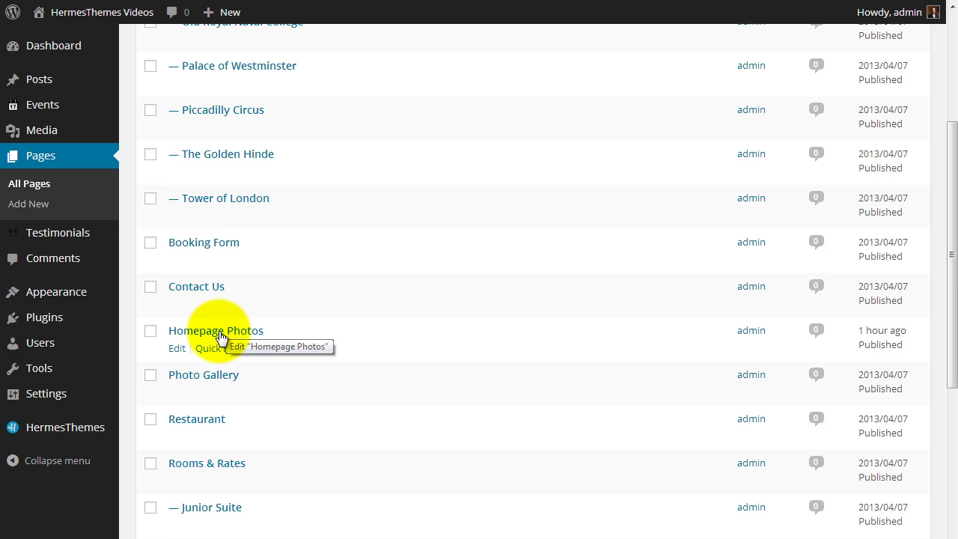
{"action": "left_click", "coordinate": [176, 349]}
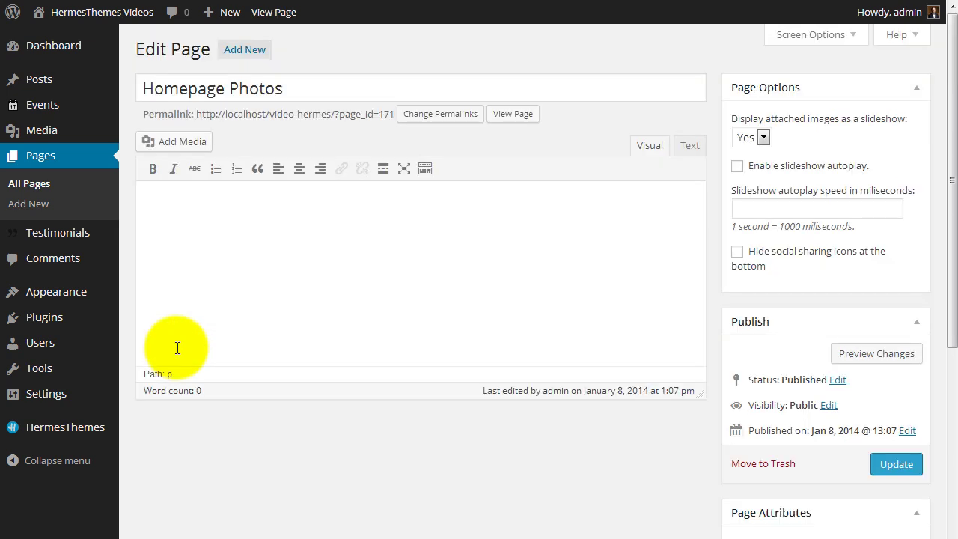
- Filter media to this page's uploads, then drag landscape to last and the wine photo to first
{"action": "left_click", "coordinate": [178, 140]}
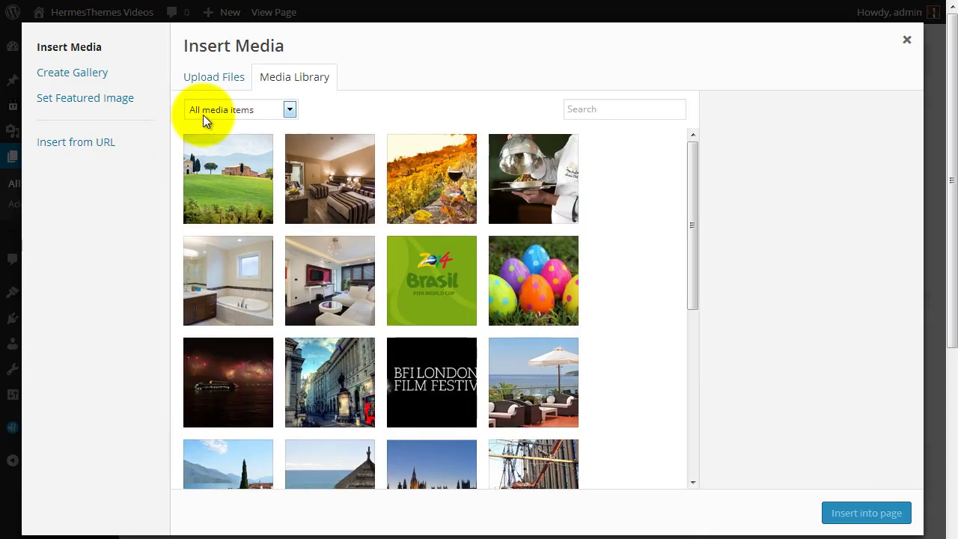
{"action": "left_click", "coordinate": [209, 111]}
{"action": "left_click", "coordinate": [218, 139]}
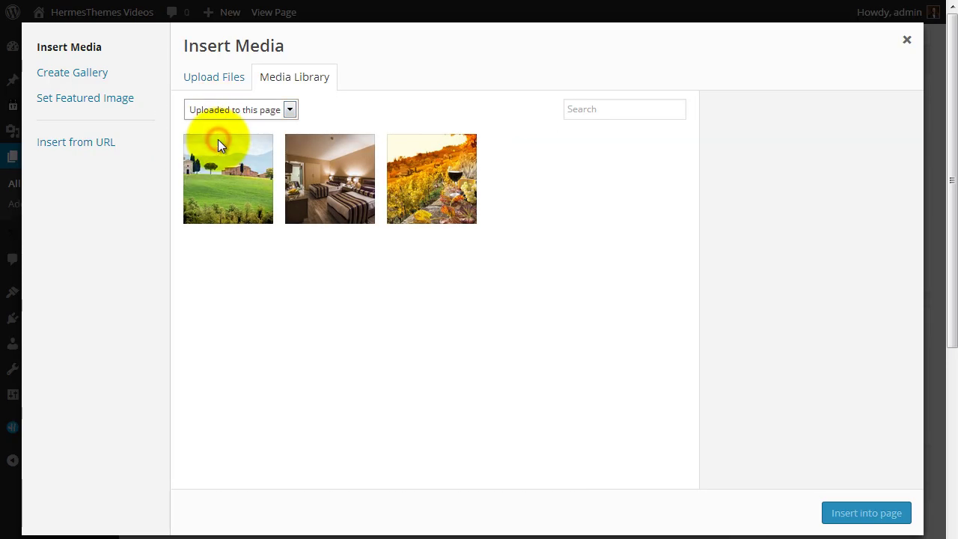
{"action": "left_click", "coordinate": [228, 193]}
{"action": "left_click_drag", "start_coordinate": [228, 193], "coordinate": [425, 187]}
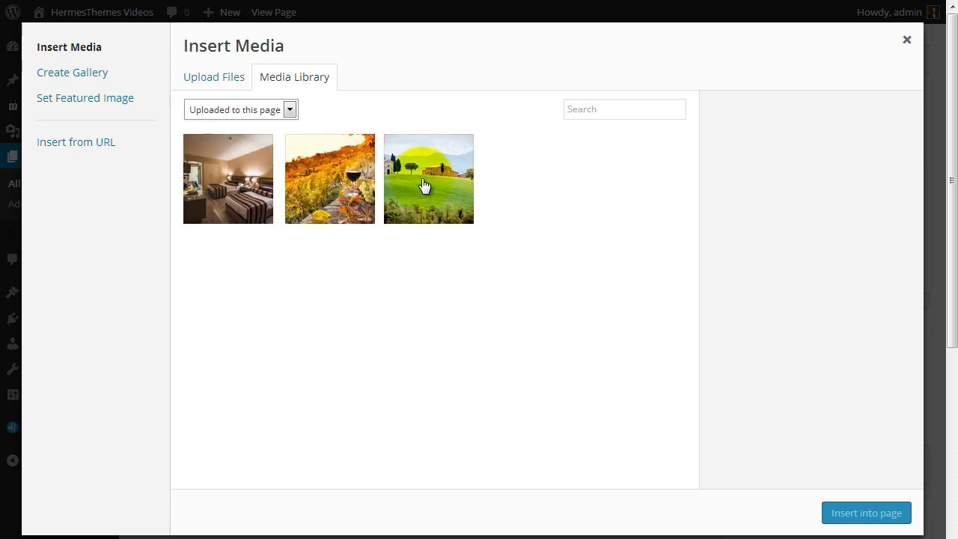
{"action": "left_click_drag", "start_coordinate": [333, 190], "coordinate": [242, 188]}
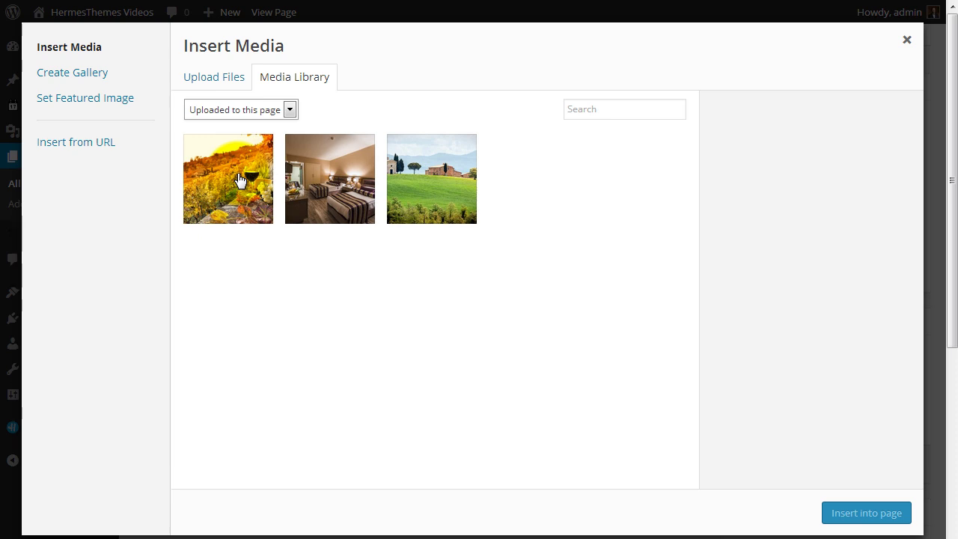
{"action": "left_click", "coordinate": [240, 202]}
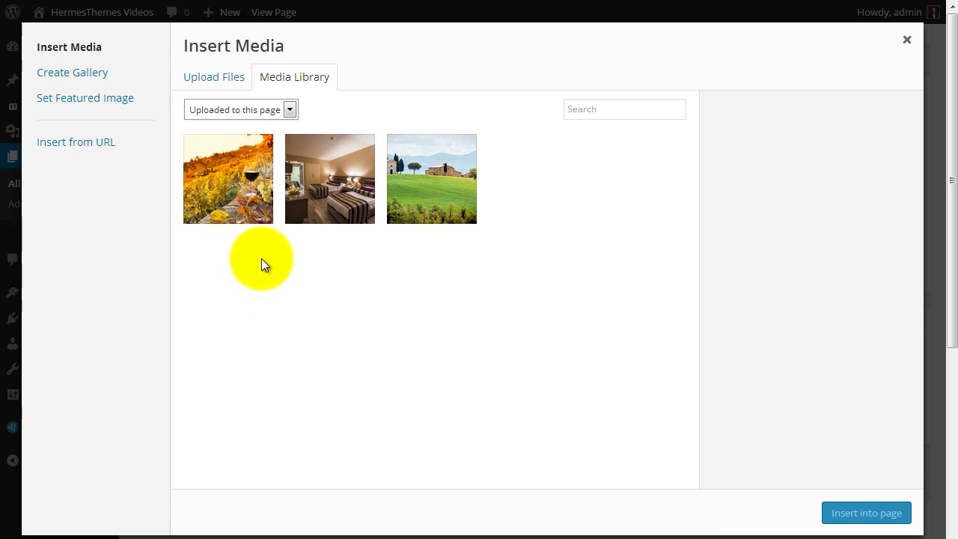
- Select hotel-room-6.jpg, start a permanent delete, then cancel it so the photo stays
{"action": "left_click", "coordinate": [327, 181]}
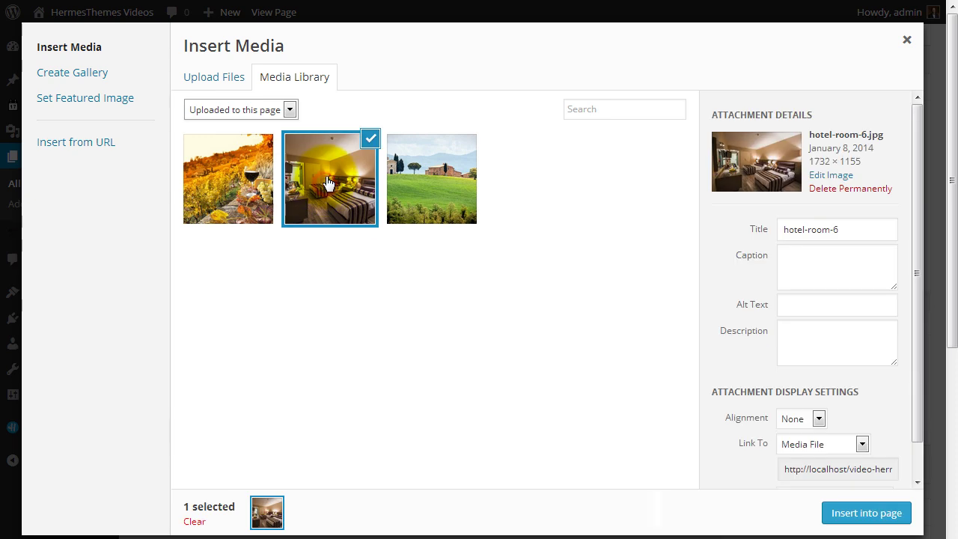
{"action": "left_click", "coordinate": [832, 189]}
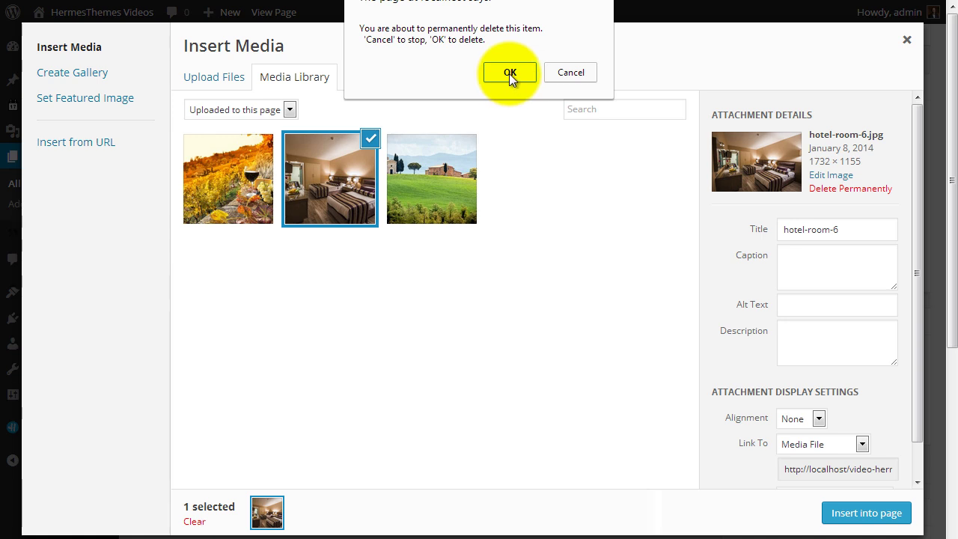
{"action": "left_click", "coordinate": [569, 72]}
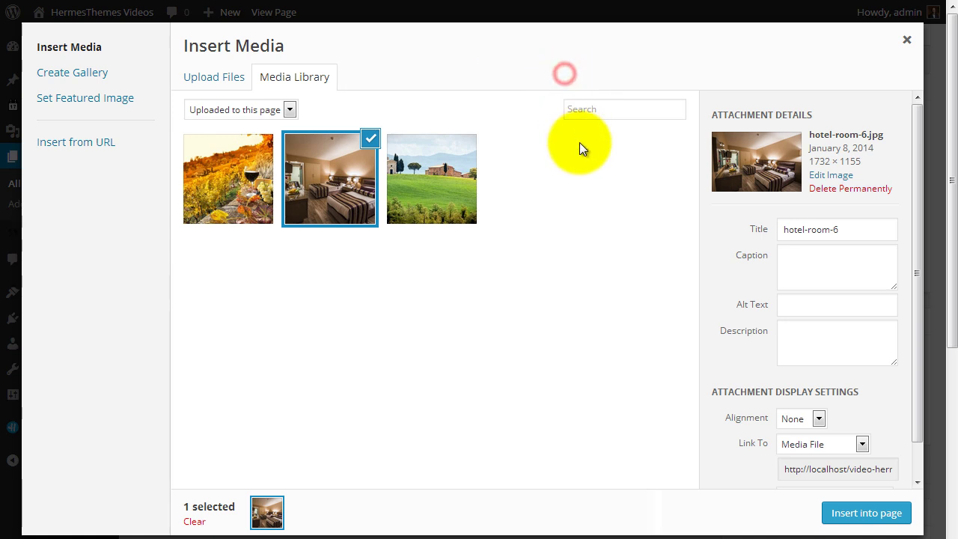